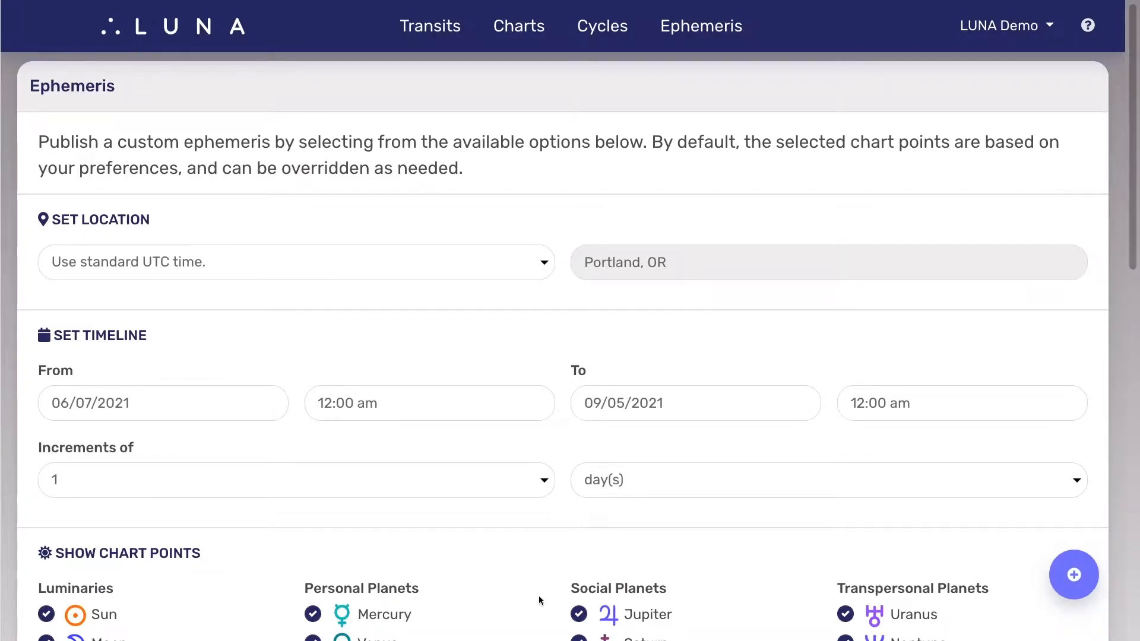
Step: Localize the ephemeris results to the location New York, NY
click(427, 272)
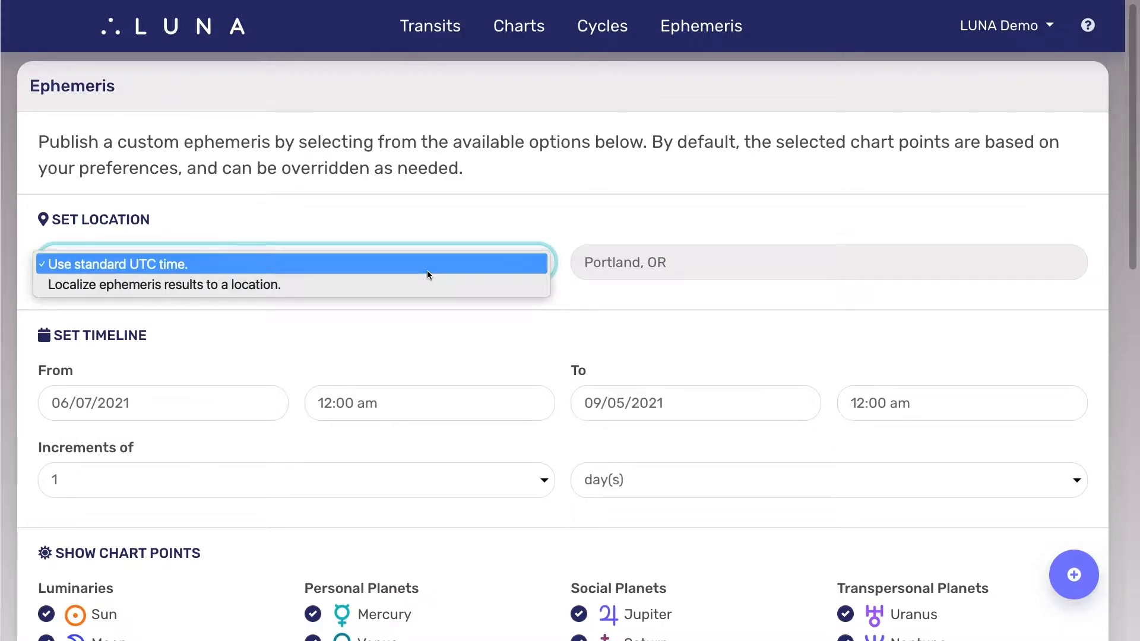
click(426, 285)
text(New York, NY)
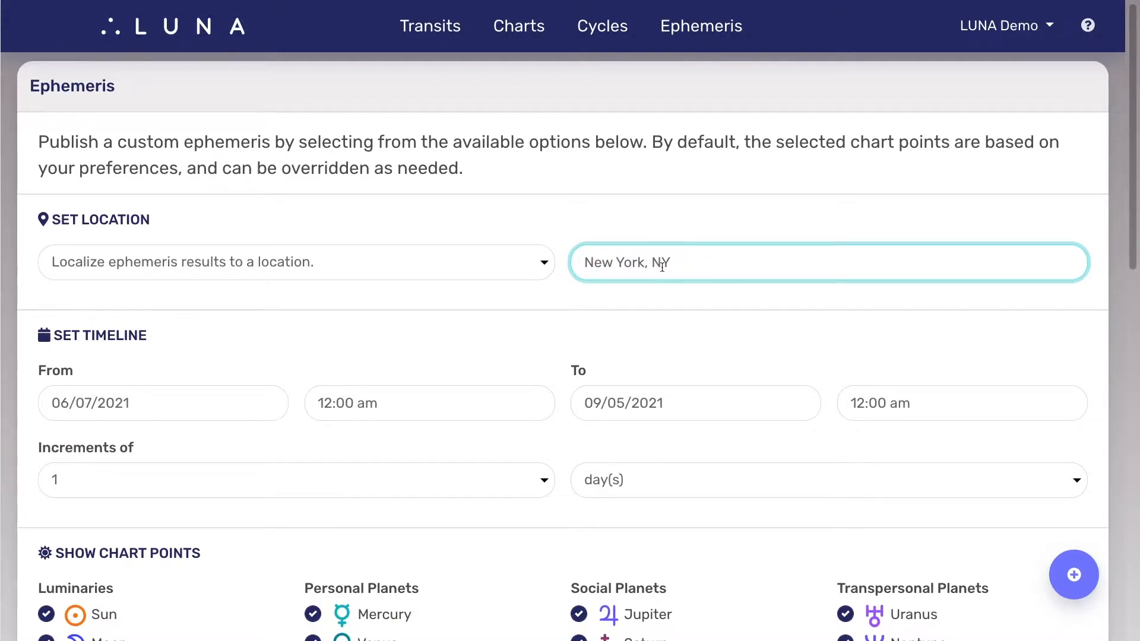
Step: Switch the ephemeris location setting back to standard UTC time
click(496, 262)
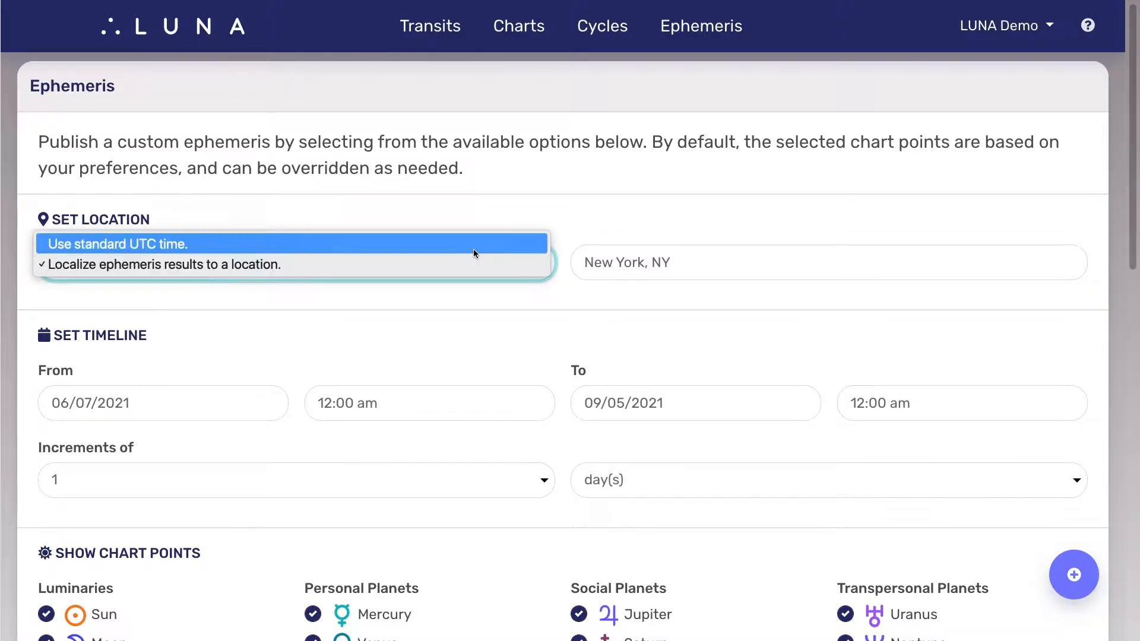
click(473, 252)
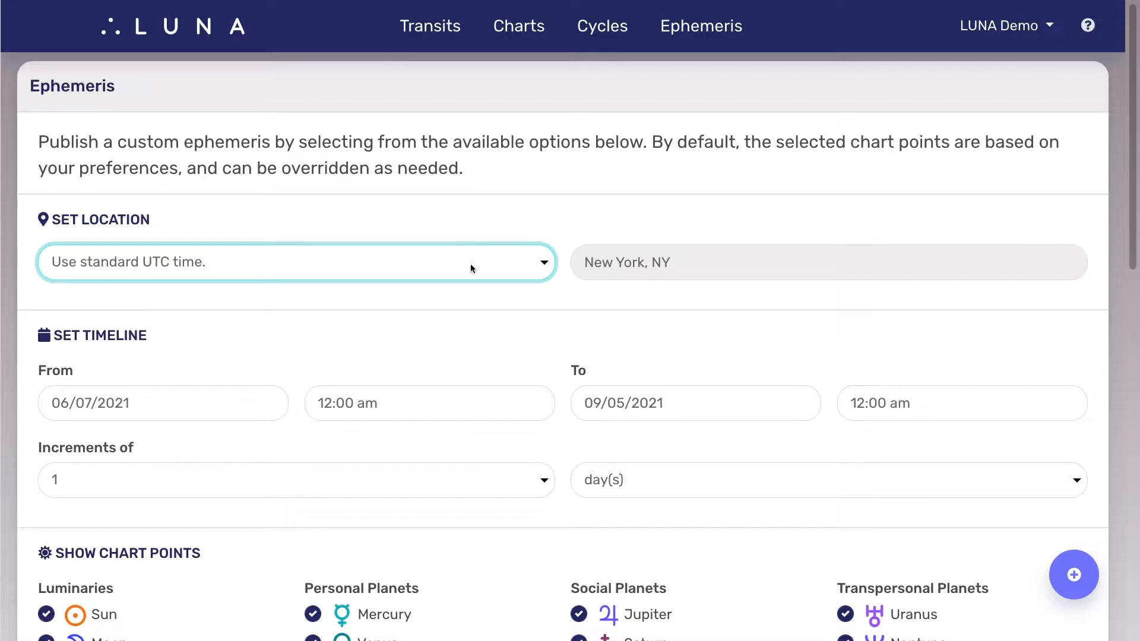
click(471, 331)
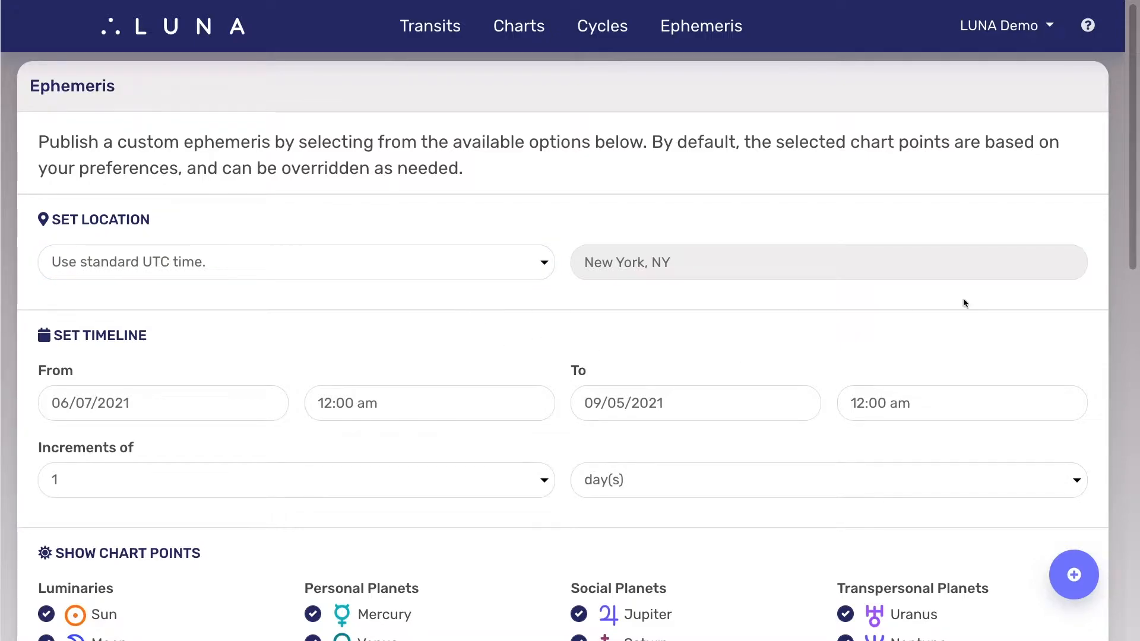
Step: Set the ephemeris timeline to run from 07/01/2021 to 12/31/2021
drag(1133, 191, 1121, 289)
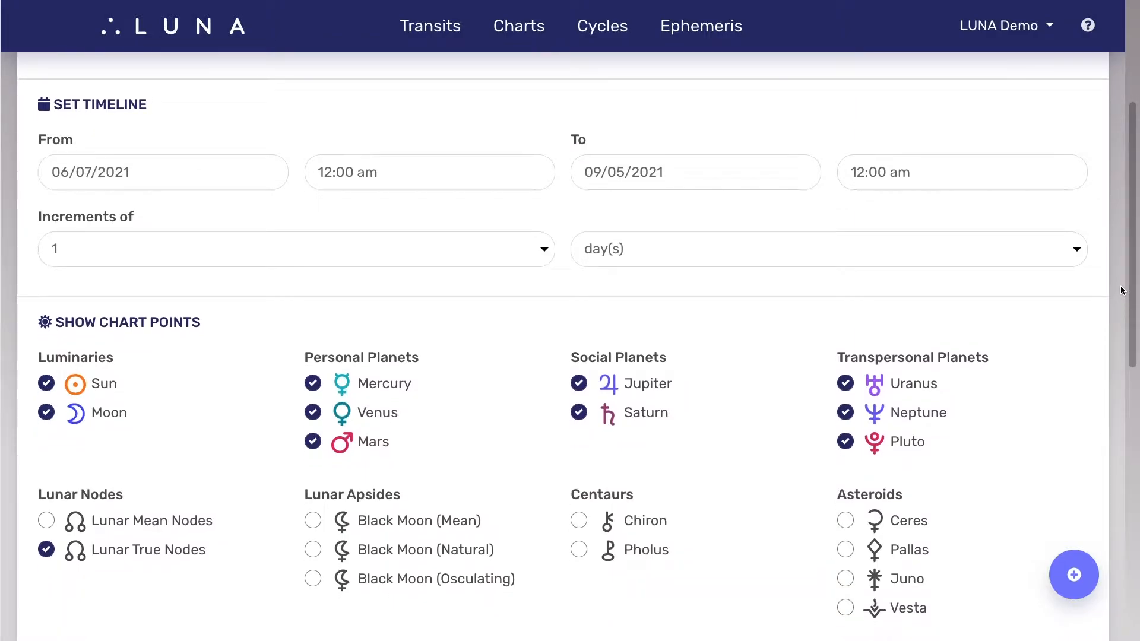
click(264, 172)
click(260, 225)
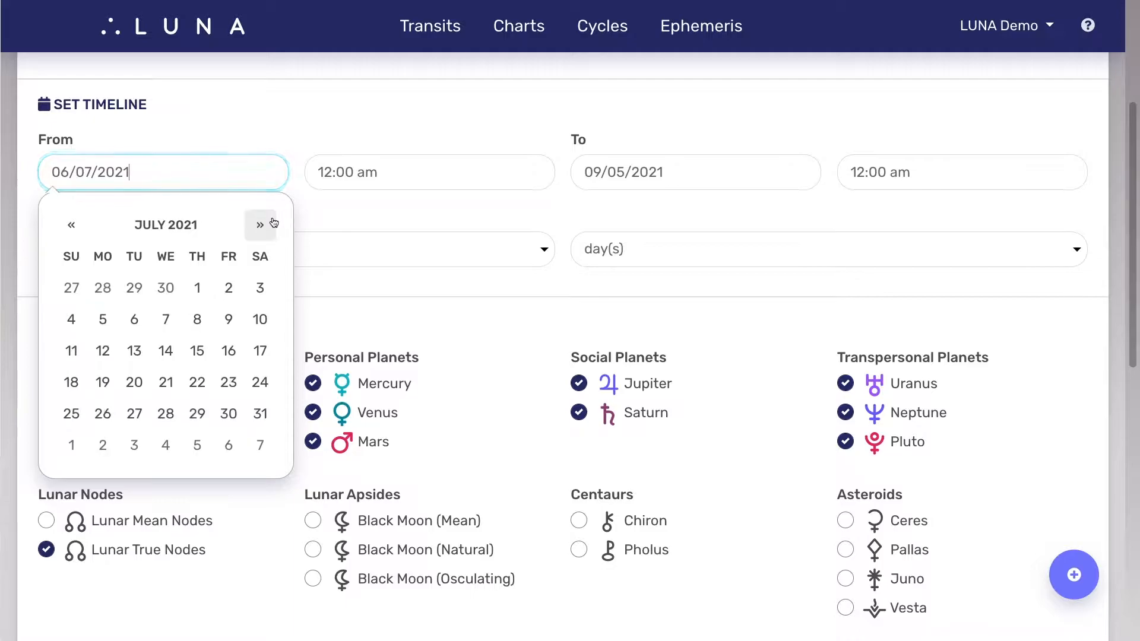
click(199, 289)
click(732, 179)
click(790, 229)
click(791, 229)
click(790, 229)
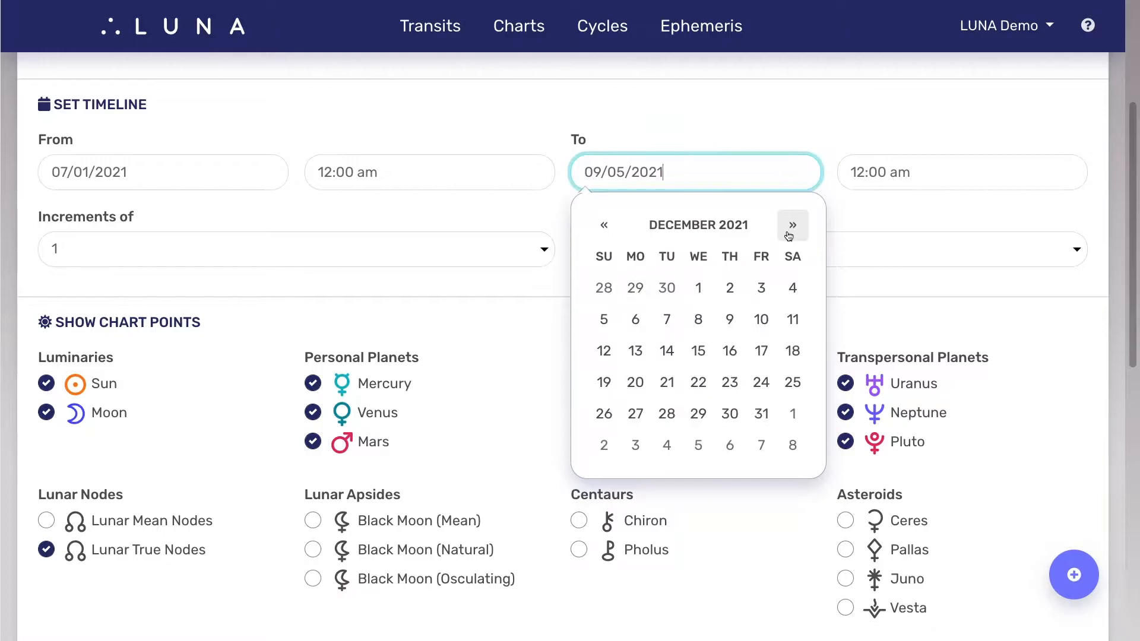
click(762, 413)
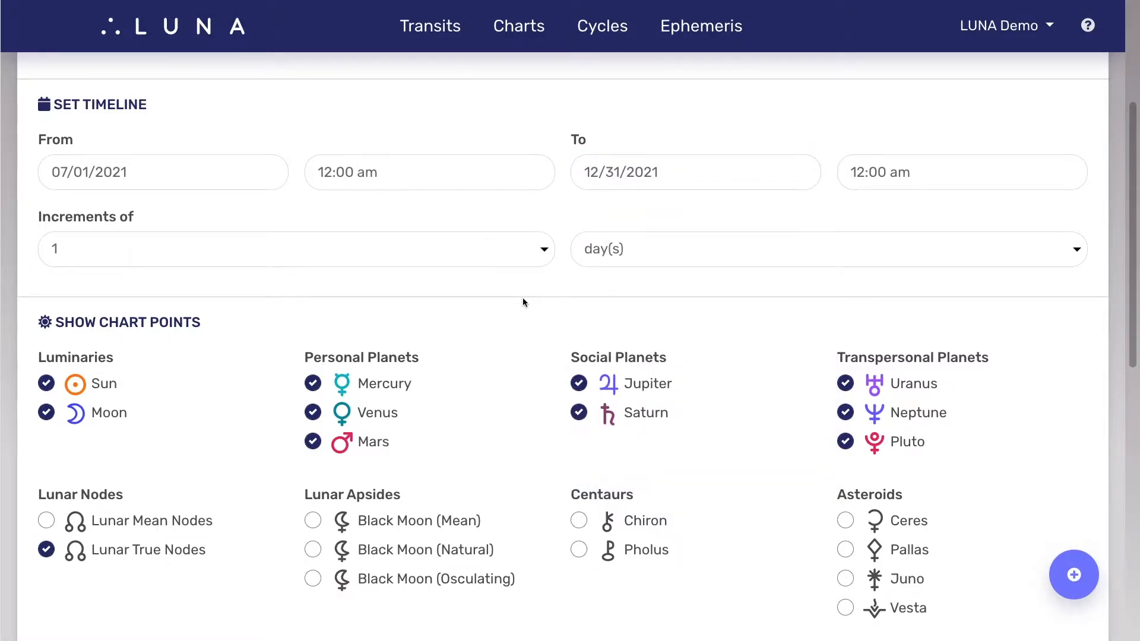
Step: Set the timeline increments to 5 week(s)
click(482, 255)
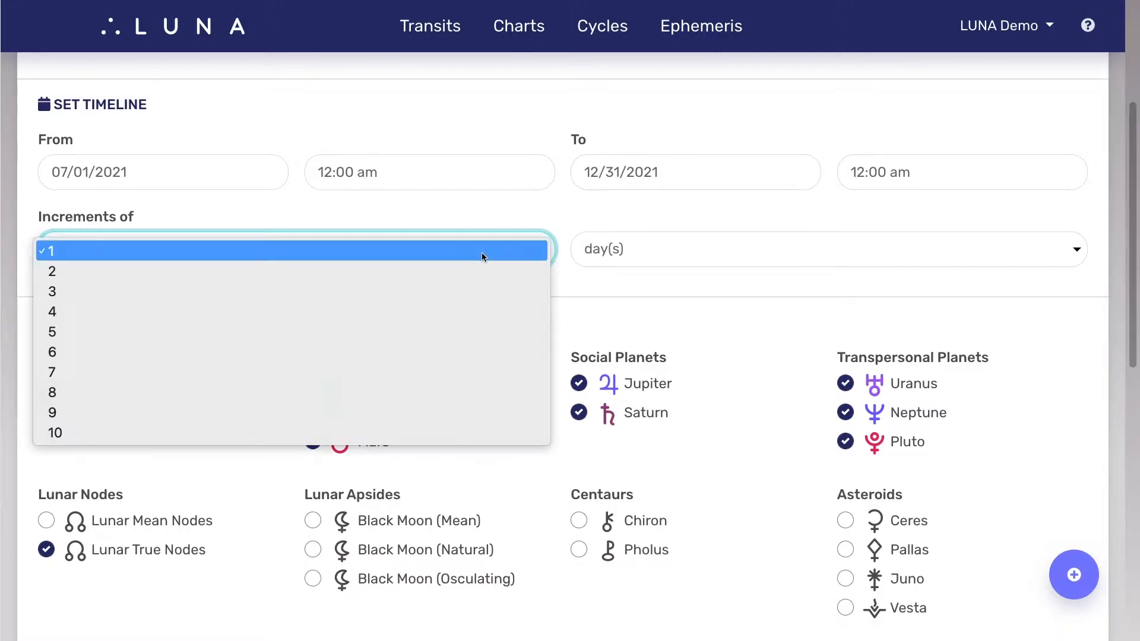
click(478, 329)
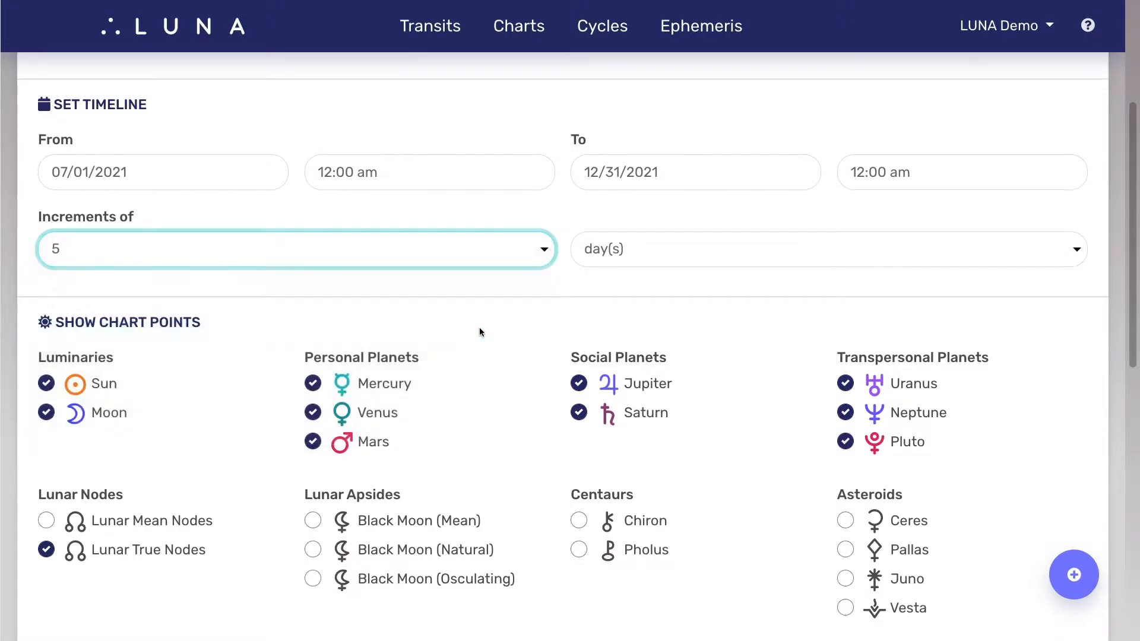
click(717, 263)
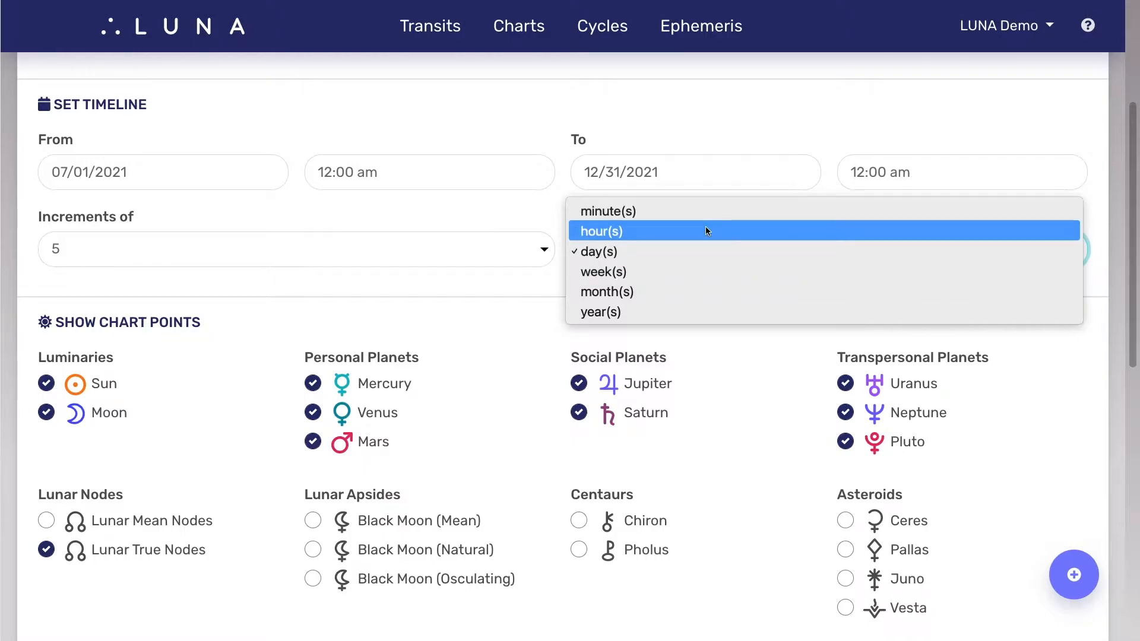
click(704, 271)
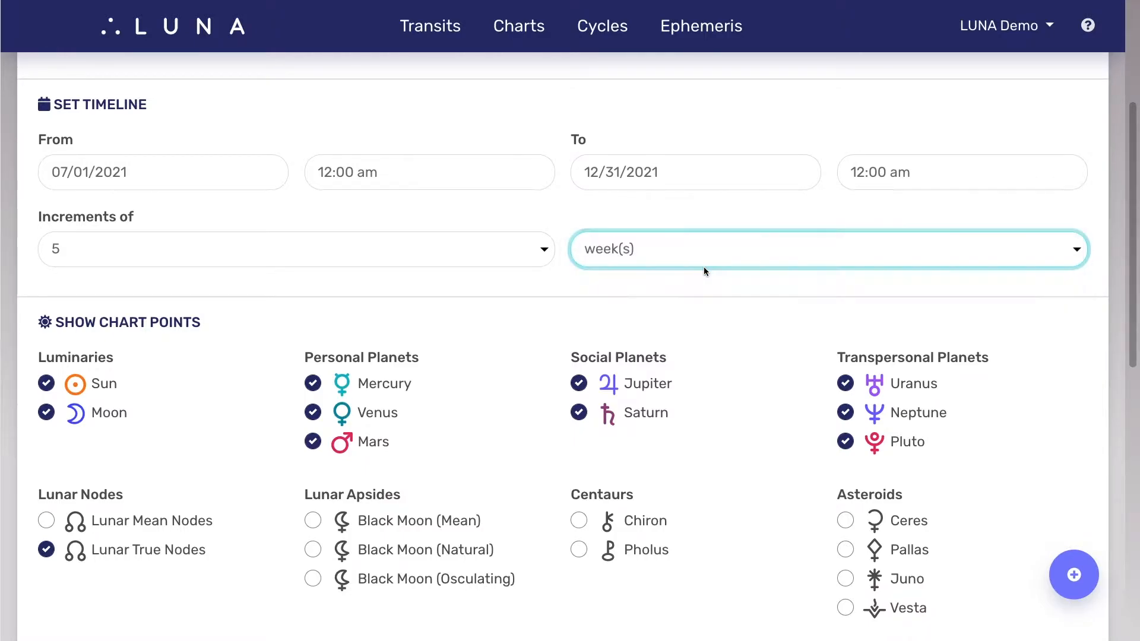
Step: Set the number of weeks per timeline increment to 1
click(497, 248)
click(447, 173)
click(471, 293)
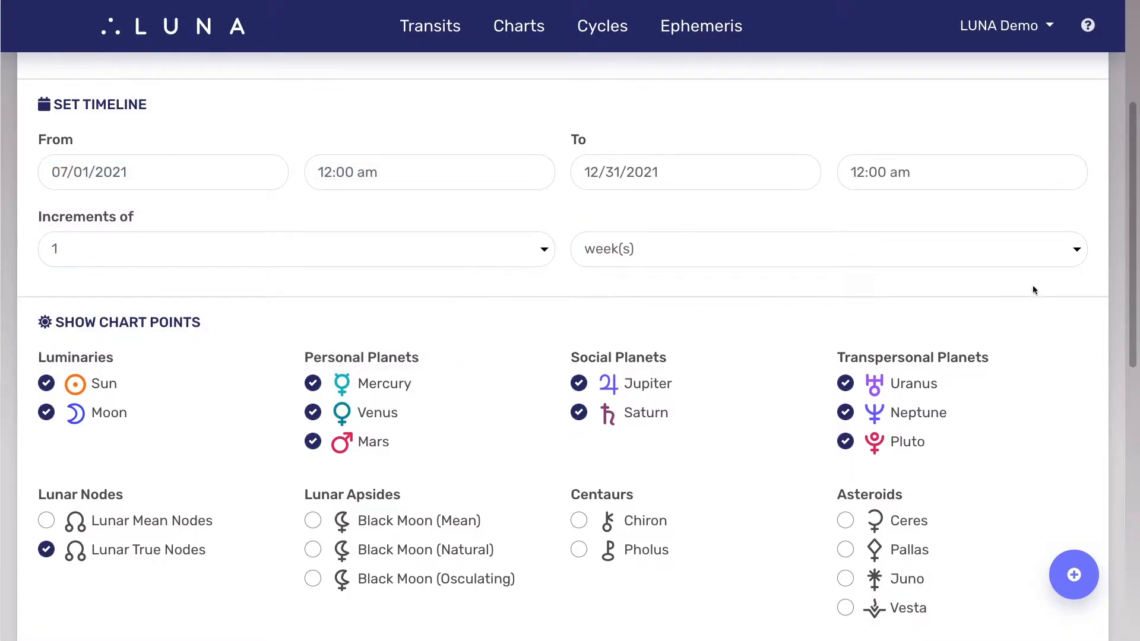
Step: Exclude Lunar True Nodes from the chart points and include the centaurs Chiron and Pholus
drag(1129, 214, 1120, 302)
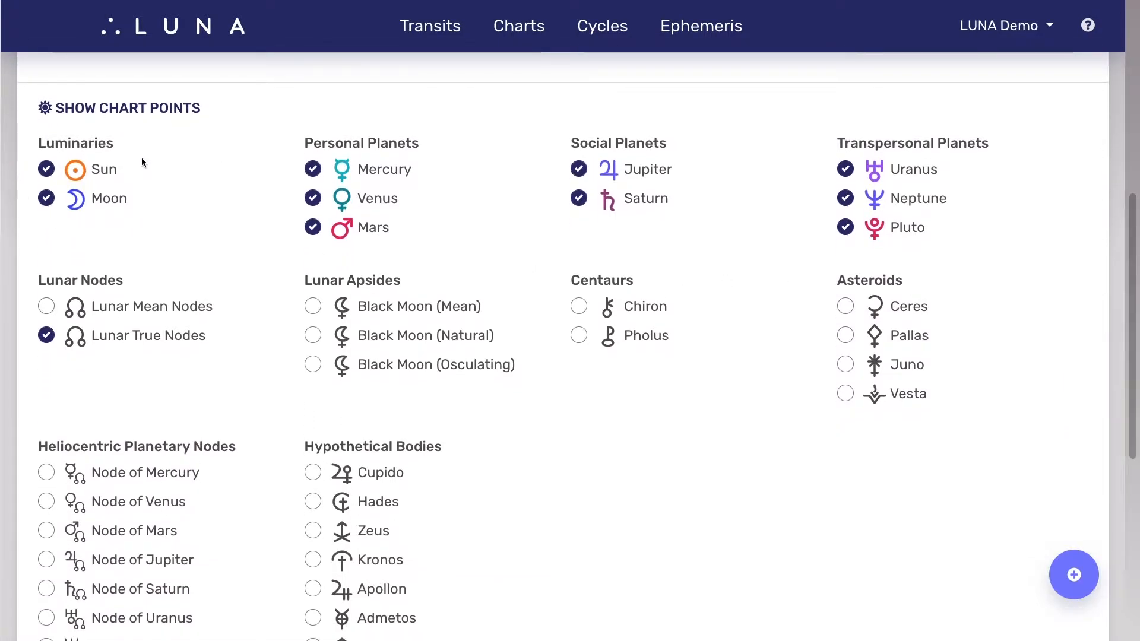
click(130, 334)
click(652, 309)
click(654, 337)
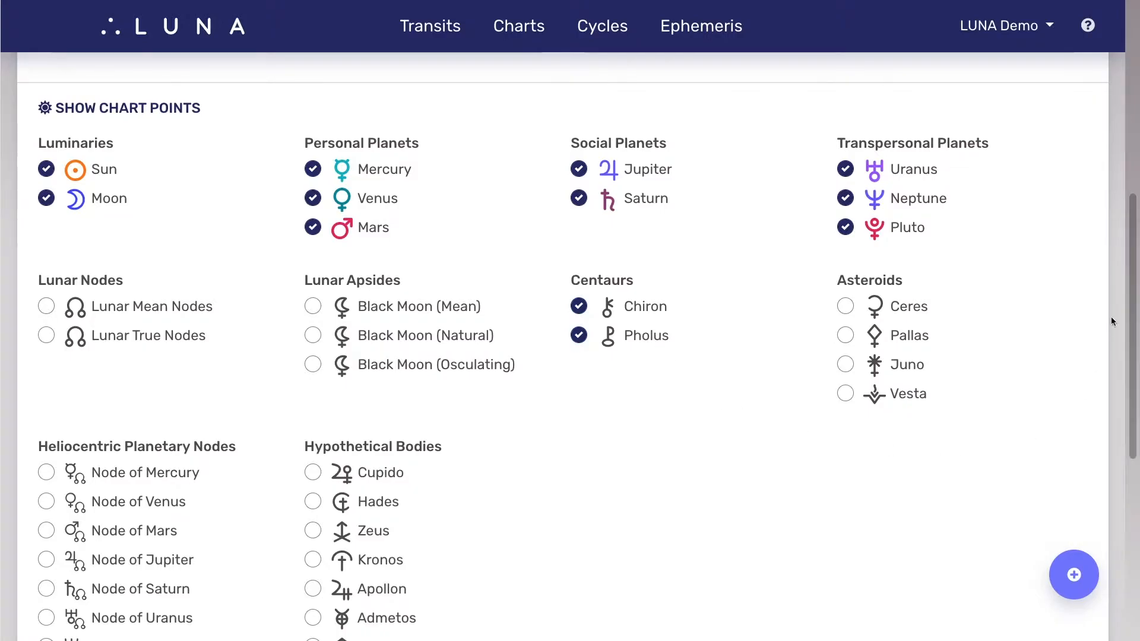
Step: Include Longitude Velocity and Declination Velocity, and switch the data format from Zodiacal to Decimal Notation
drag(1132, 296, 1133, 484)
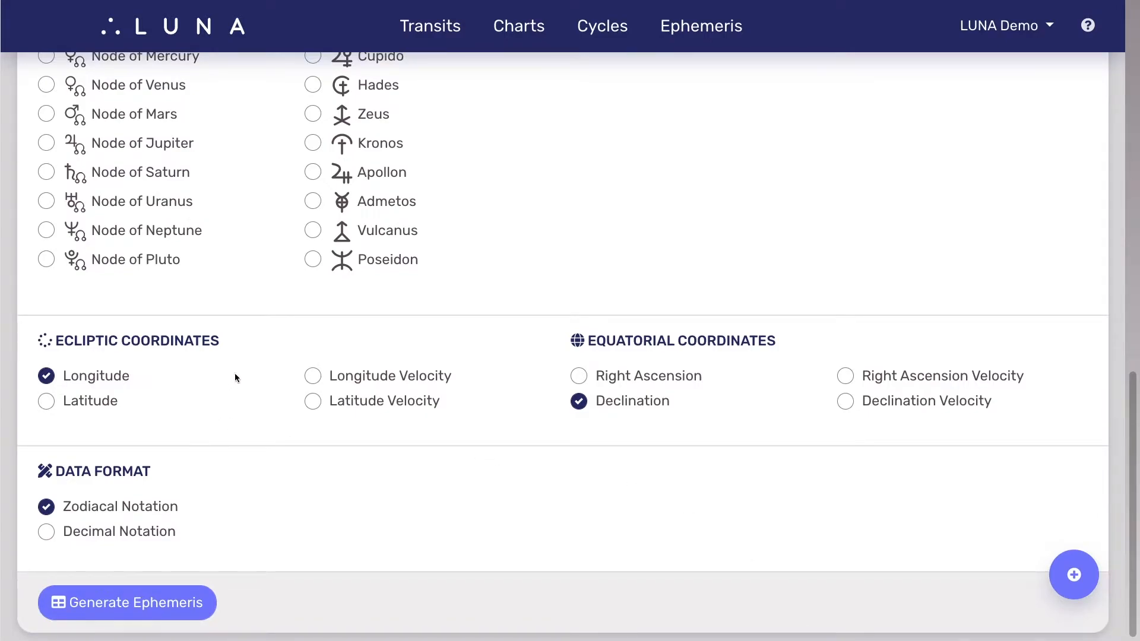
click(381, 375)
click(952, 402)
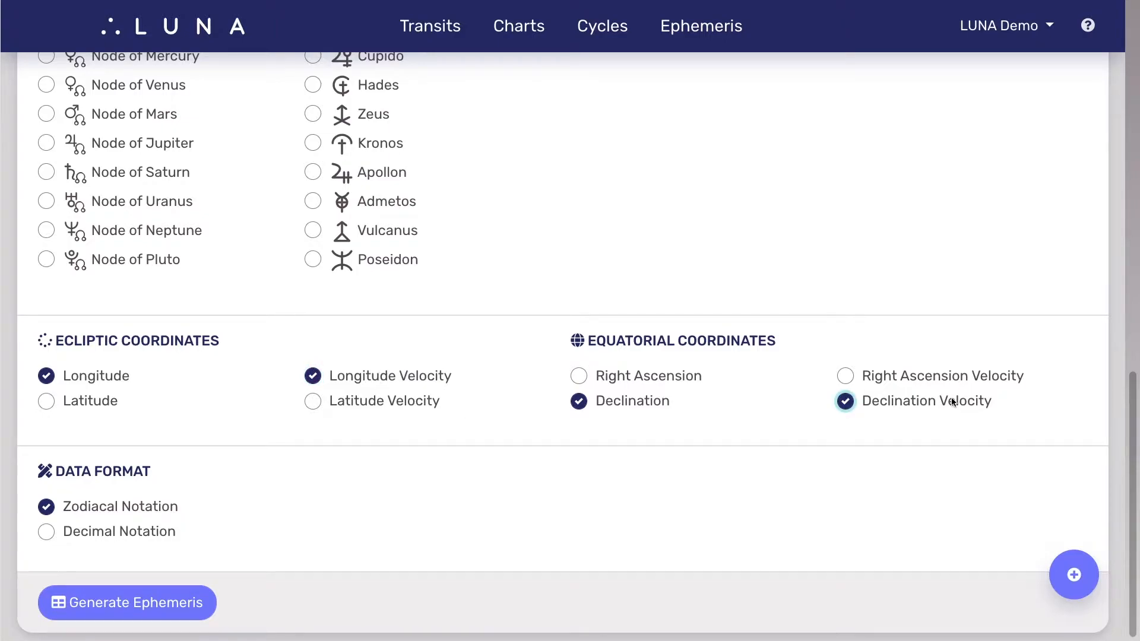
click(133, 534)
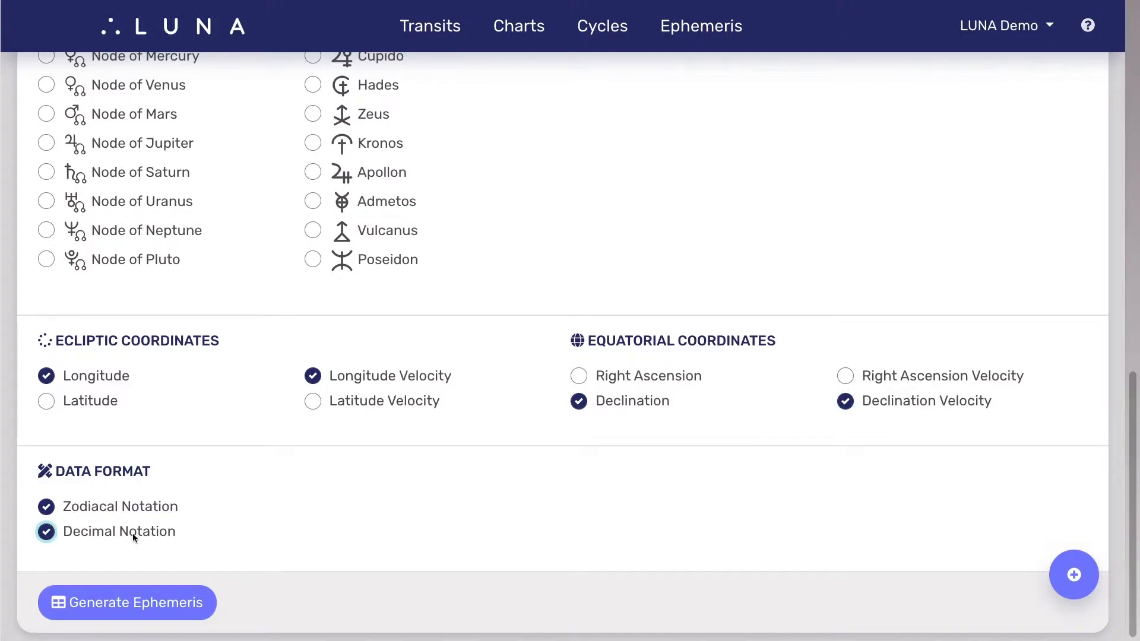
click(138, 508)
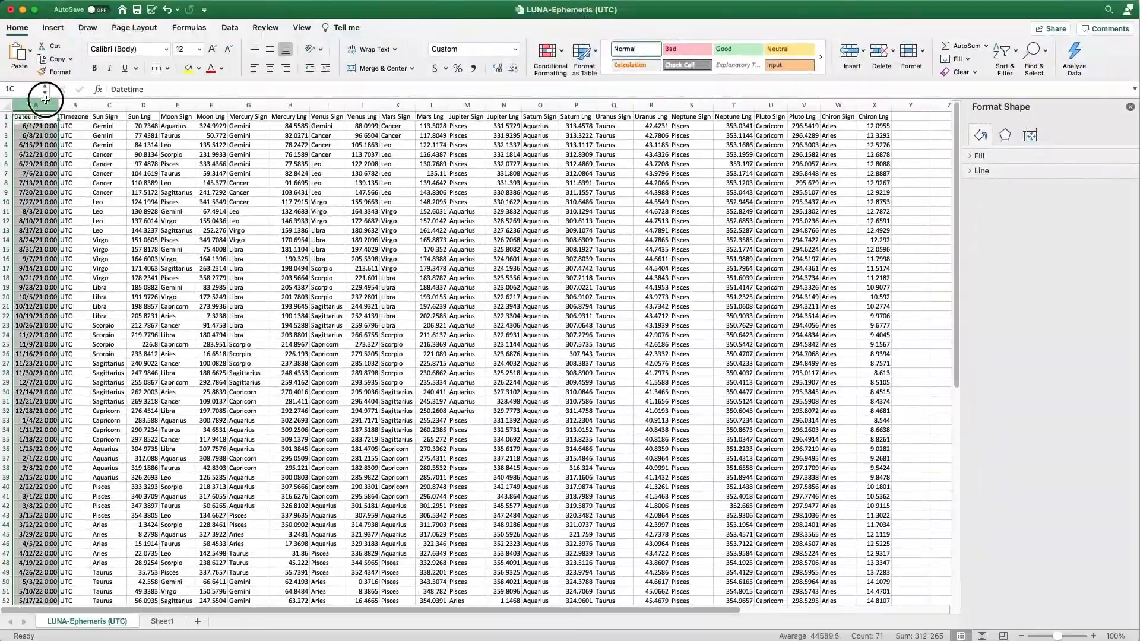
Step: In Excel, examine the Datetime, Sun Lng, Moon Lng and Mercury Lng columns of the LUNA-Ephemeris (UTC) sheet
click(45, 99)
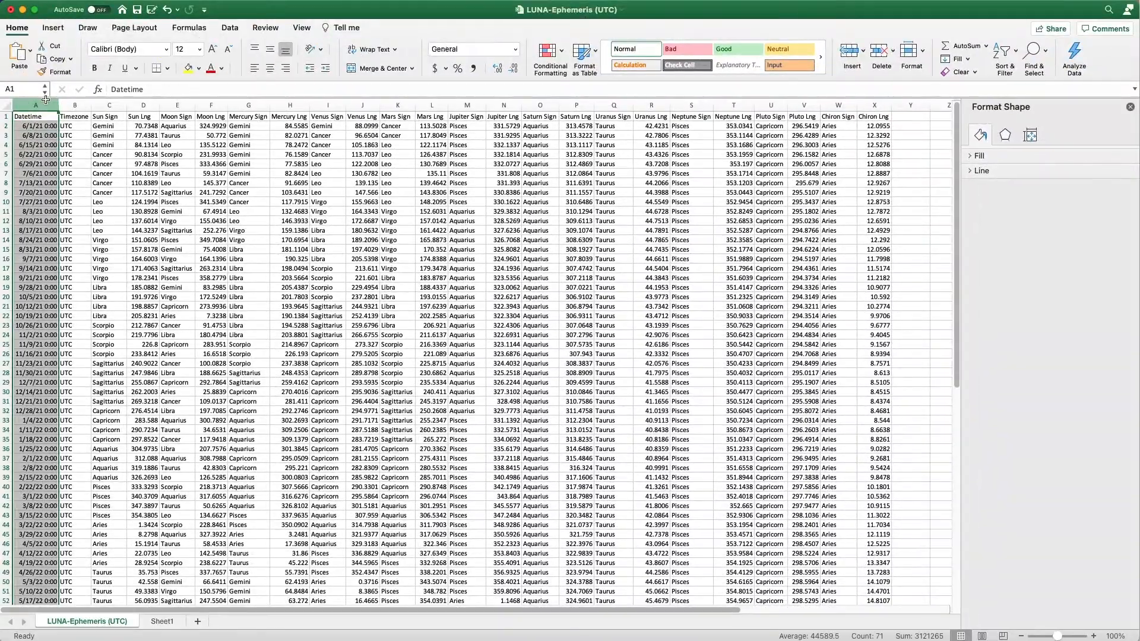
click(149, 101)
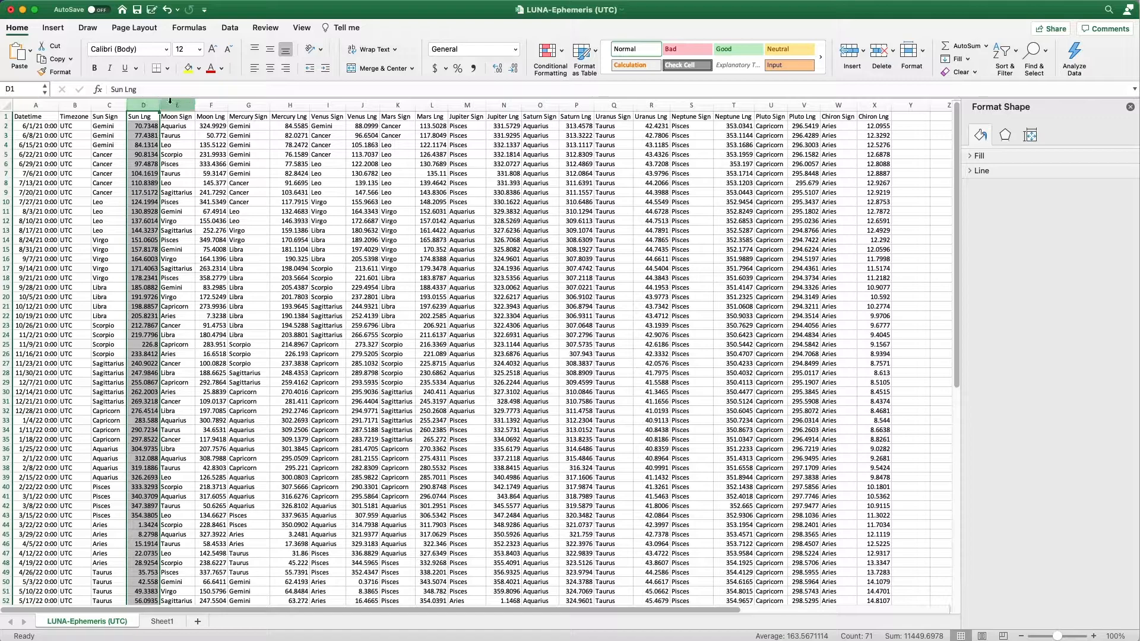
click(220, 102)
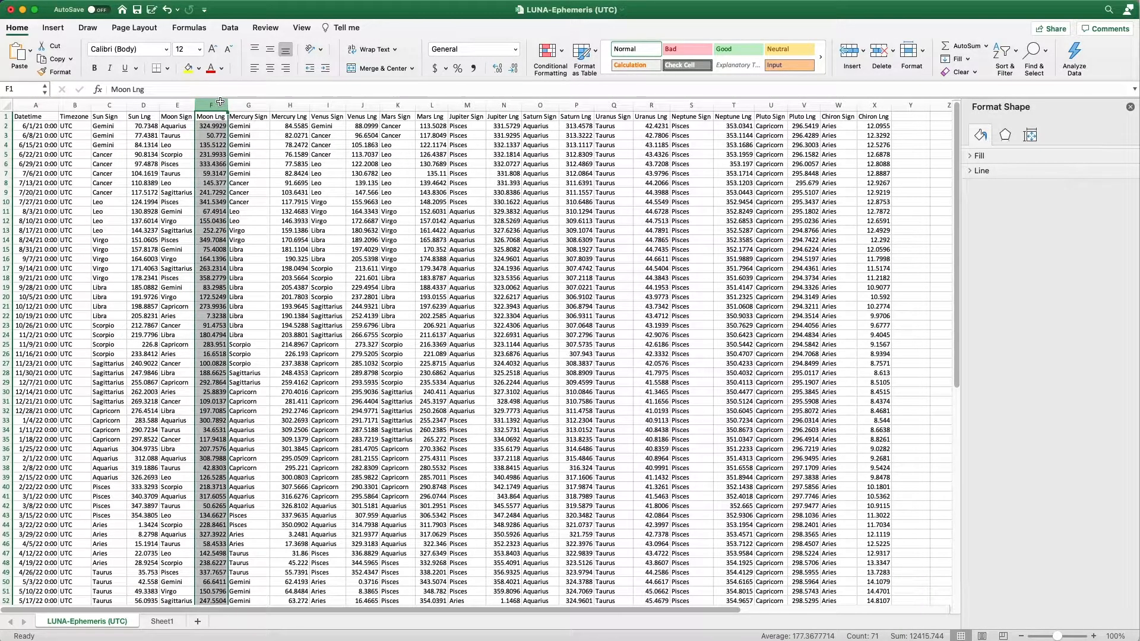
click(300, 105)
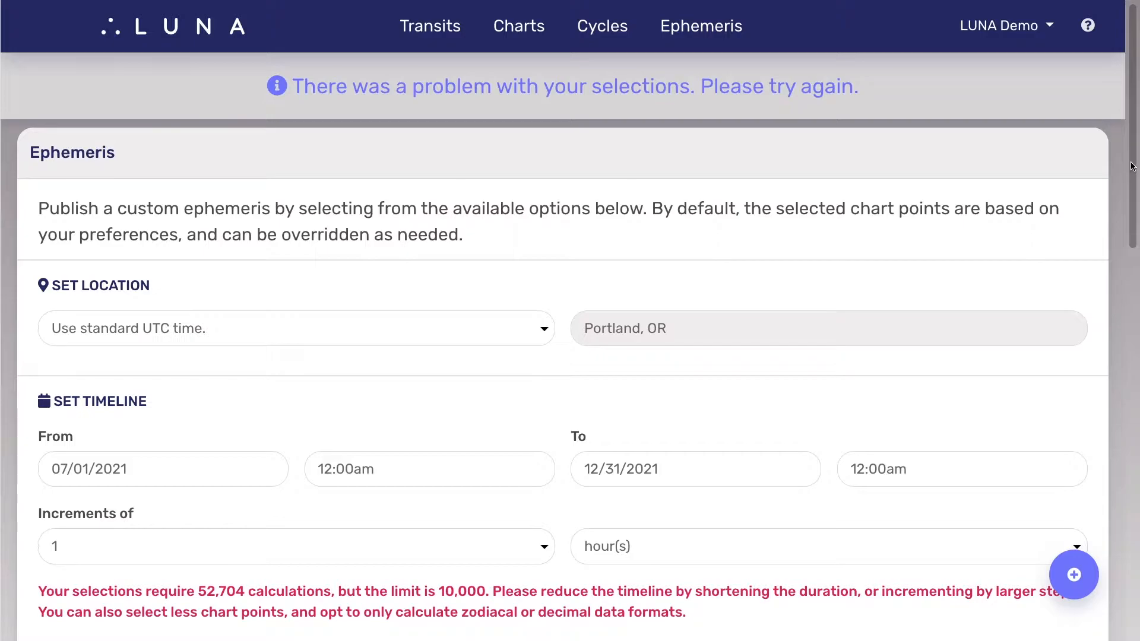
Step: On the LUNA ephemeris form, read the calculation limit message below the timeline increments
drag(1133, 167, 1137, 268)
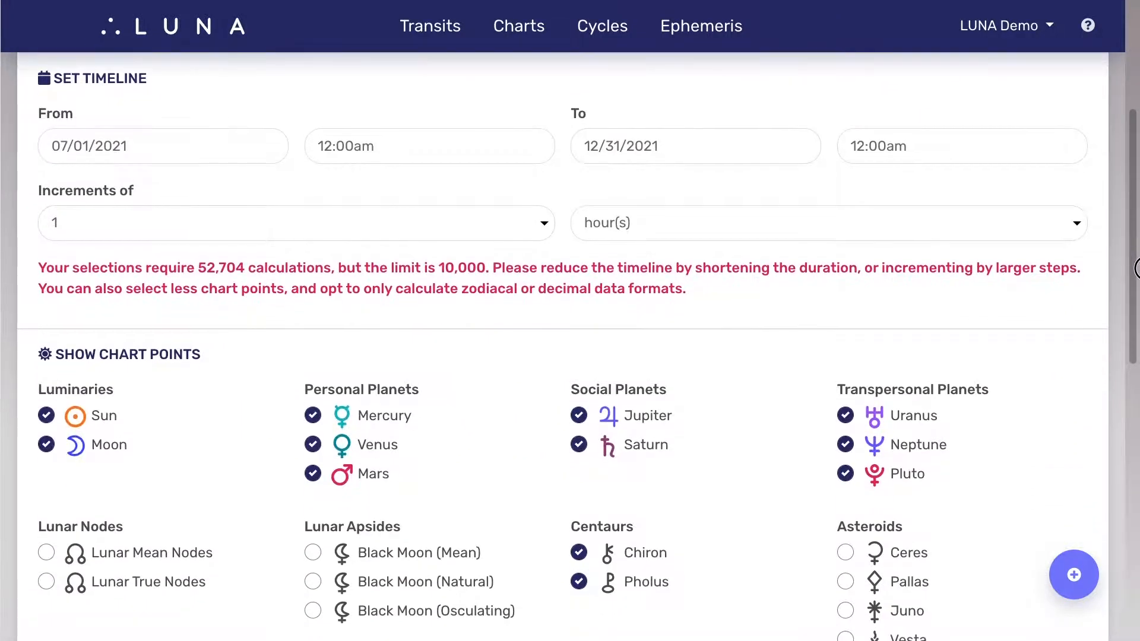
drag(40, 267, 831, 289)
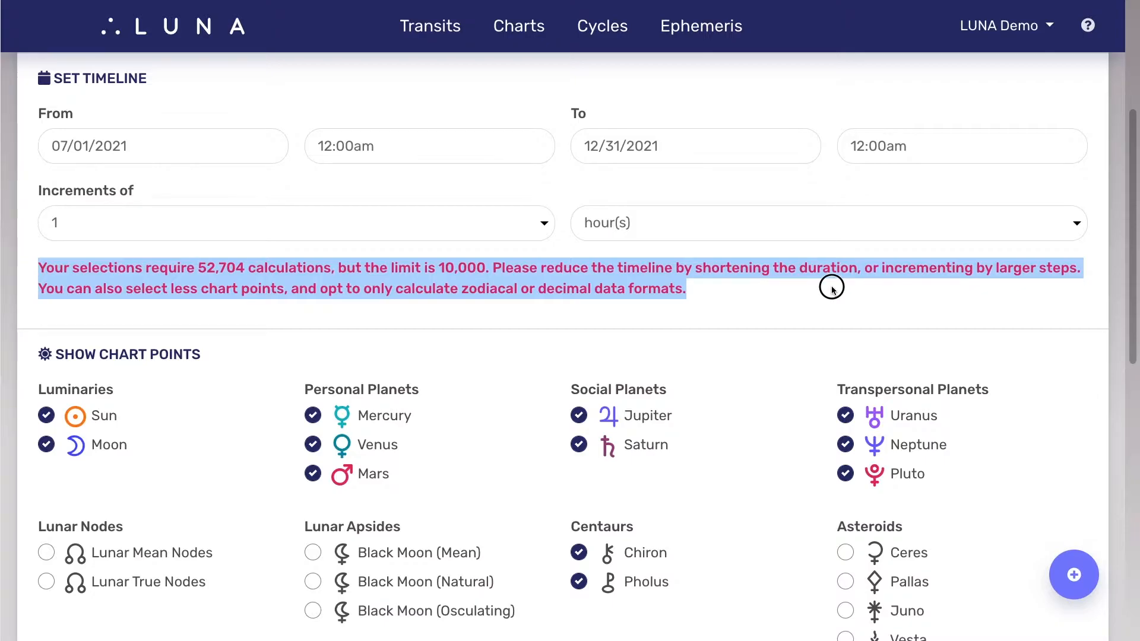
click(832, 288)
Step: Shorten the timeline to end on 07/31/2021 and generate the ephemeris
click(743, 145)
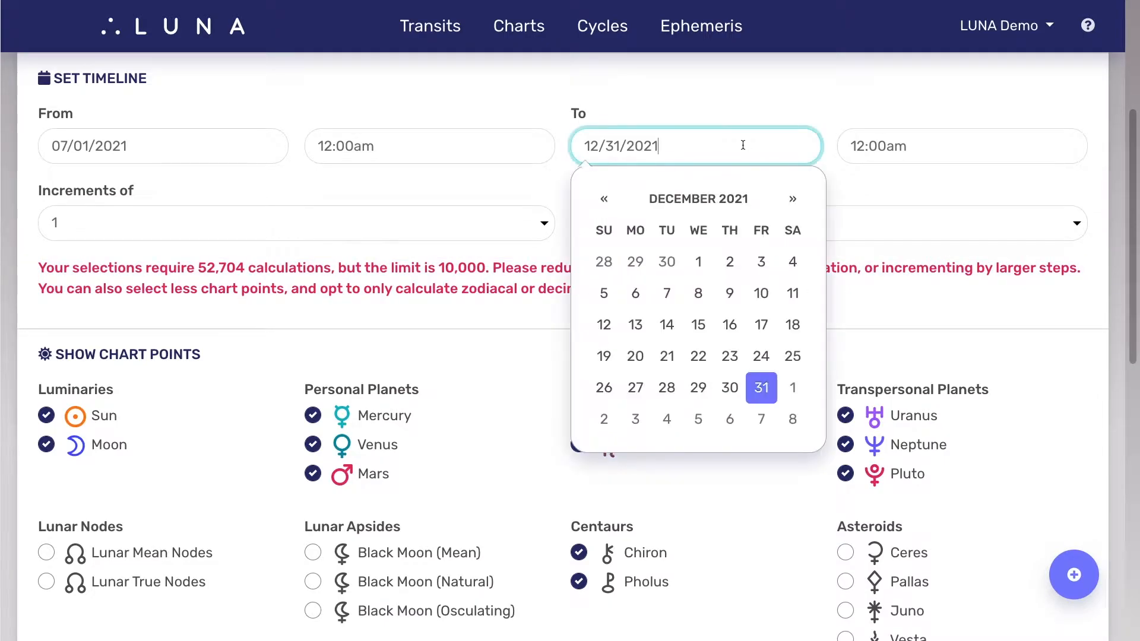
click(605, 204)
click(605, 204)
click(605, 204)
click(605, 203)
click(605, 204)
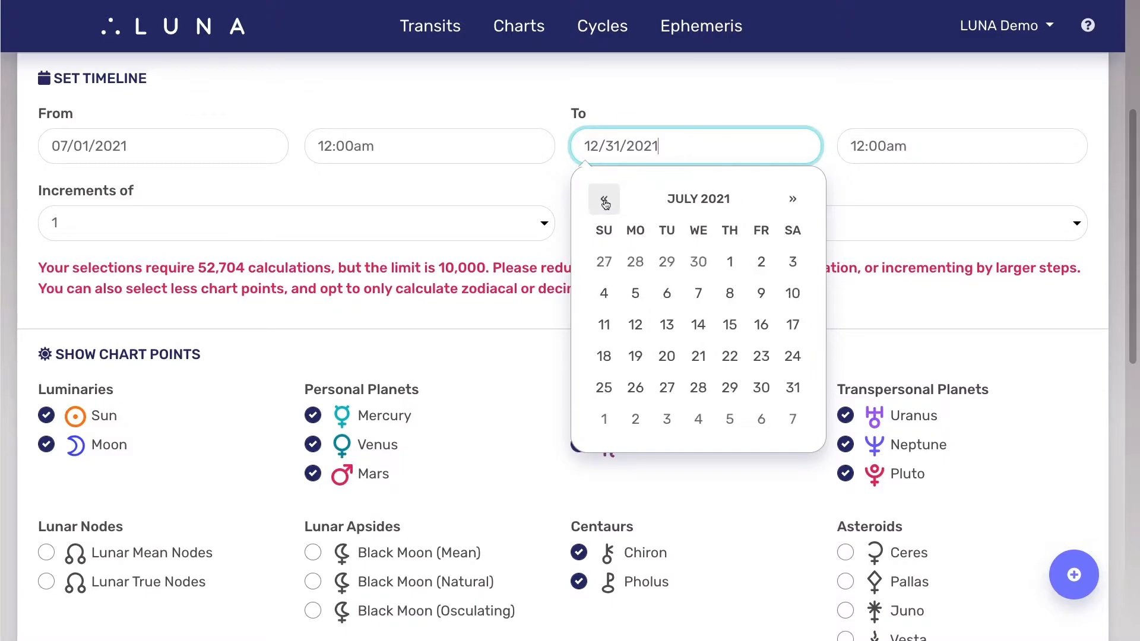
click(791, 388)
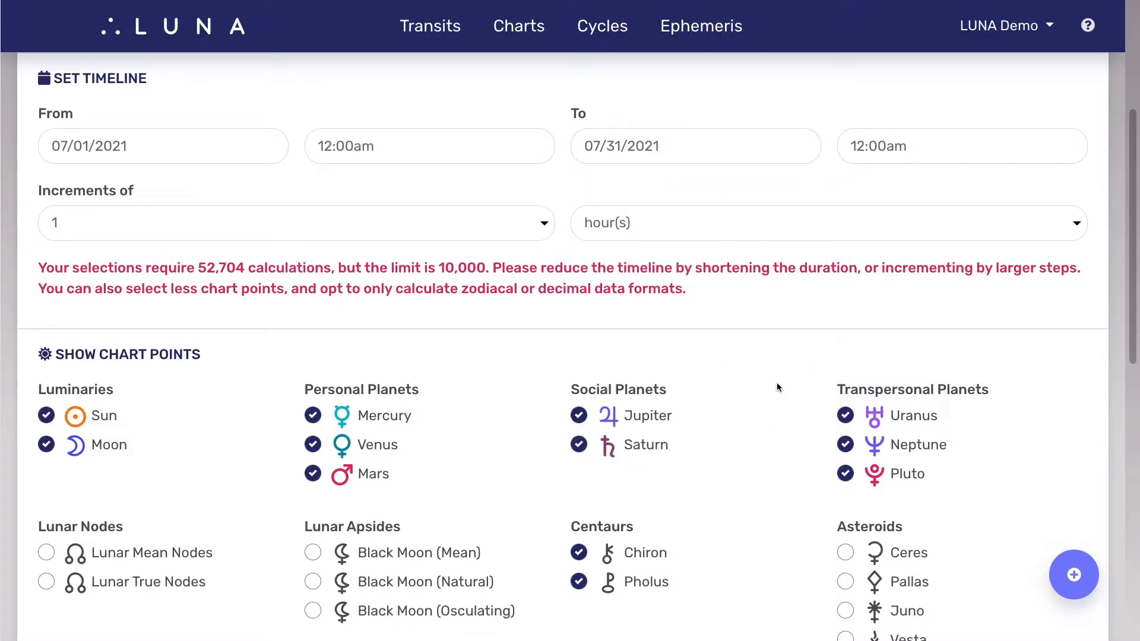
scroll(776, 383, down, 15)
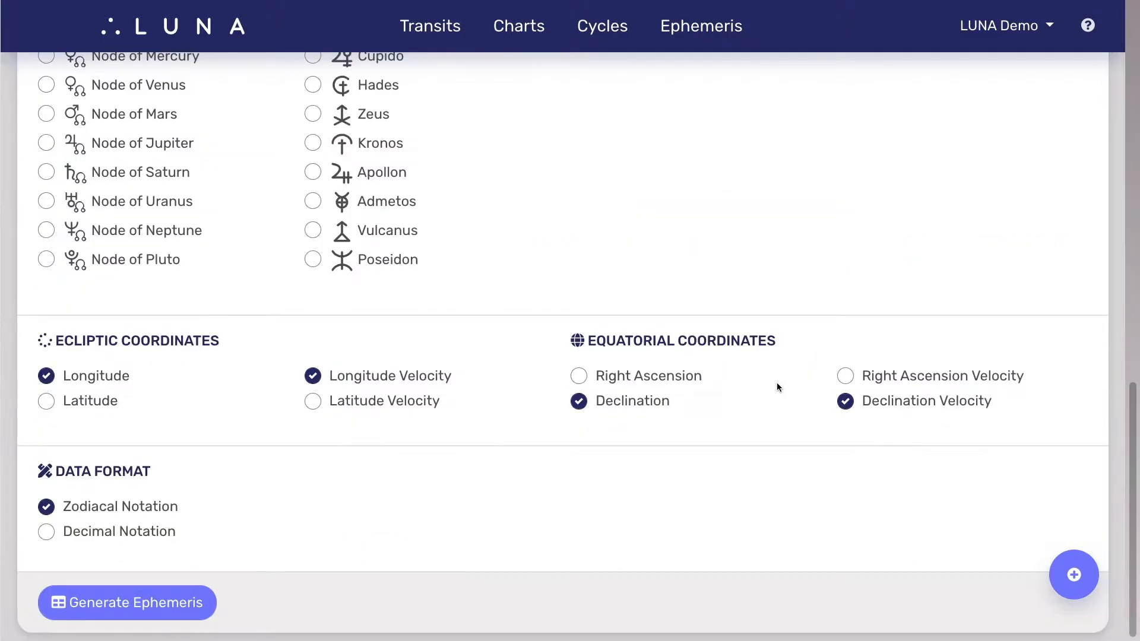
click(187, 610)
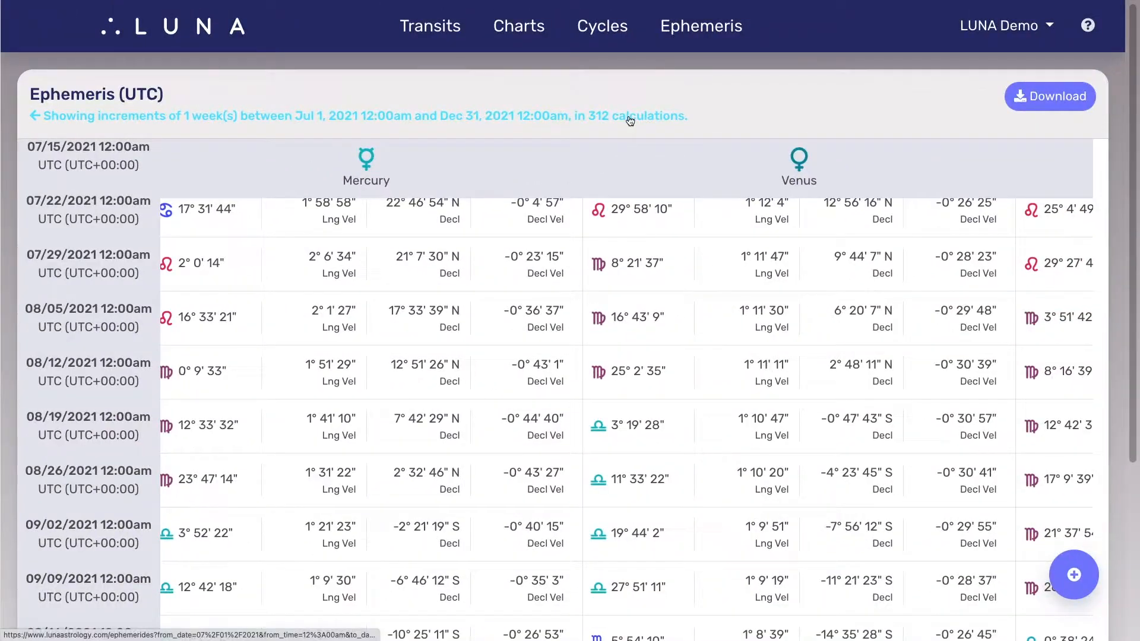
Step: Return from the ephemeris results to the selection form and review its coordinate and data format options
click(630, 121)
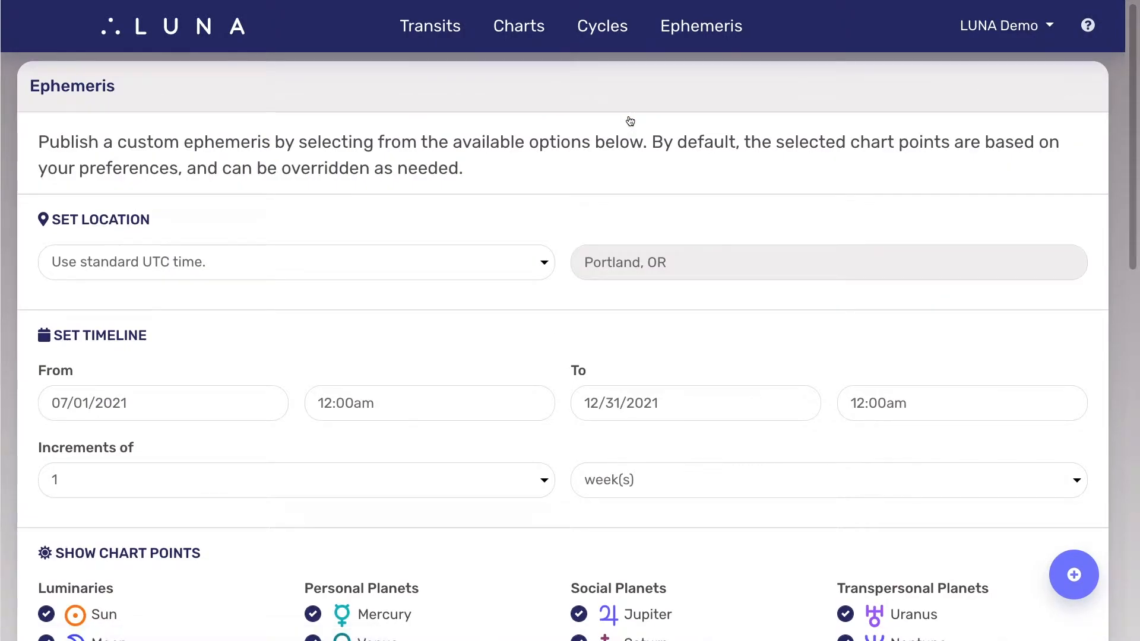
drag(1131, 74, 1135, 478)
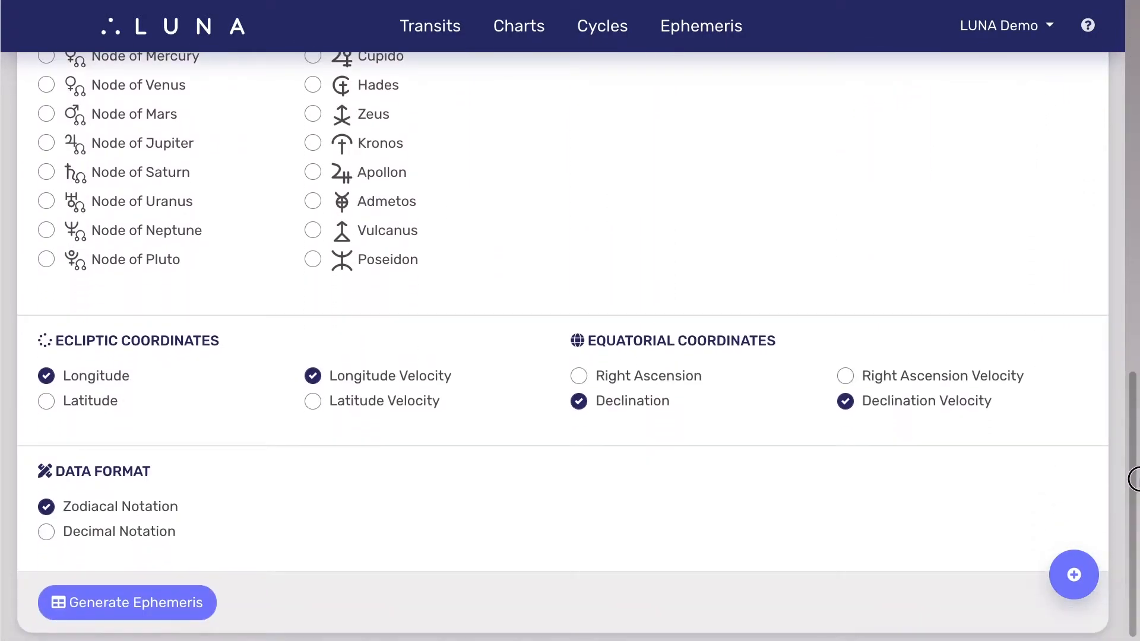